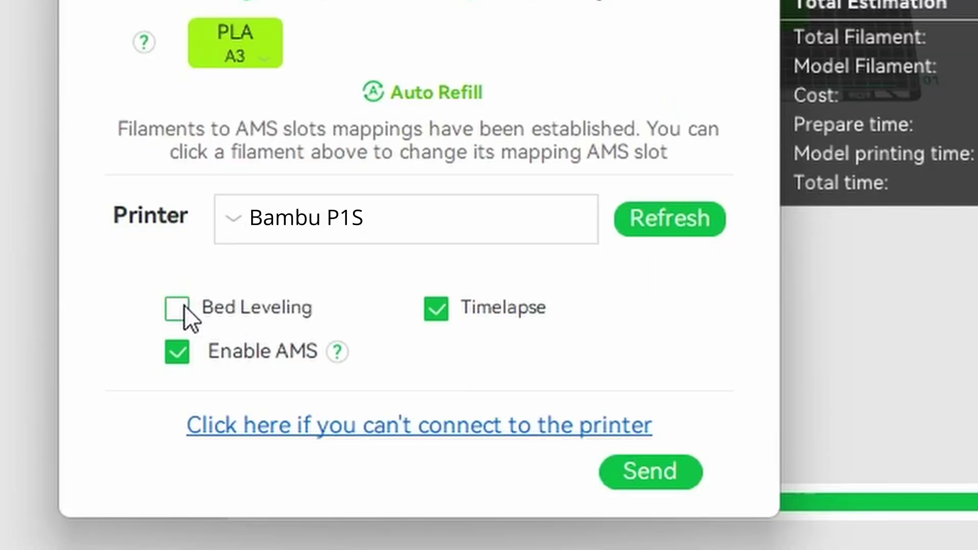
Bring up the Open file(s) dialog on the Tall Print Tests folder.
left_click(180, 306)
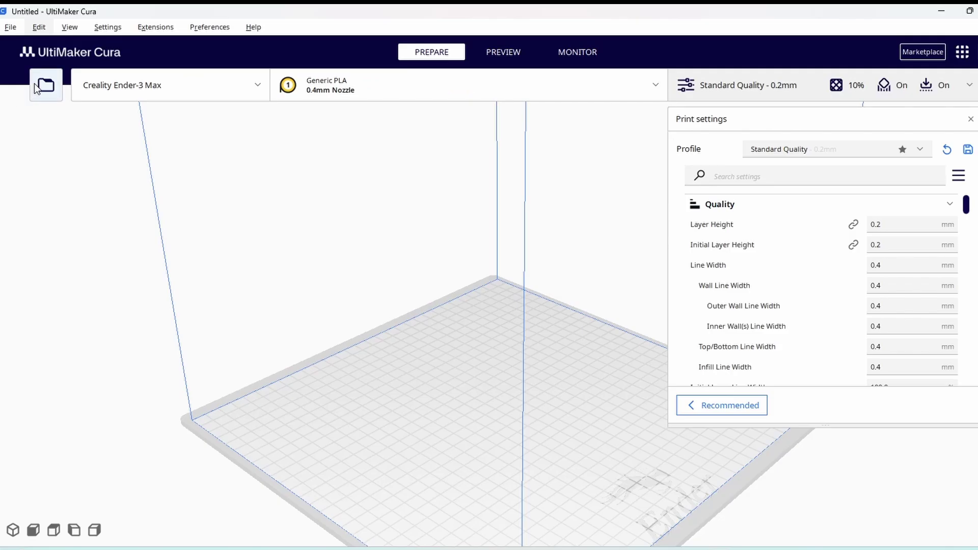
Load and slice the Vertical Test 8 Inch model, then load Slant Test 8 Inch.
left_click(36, 84)
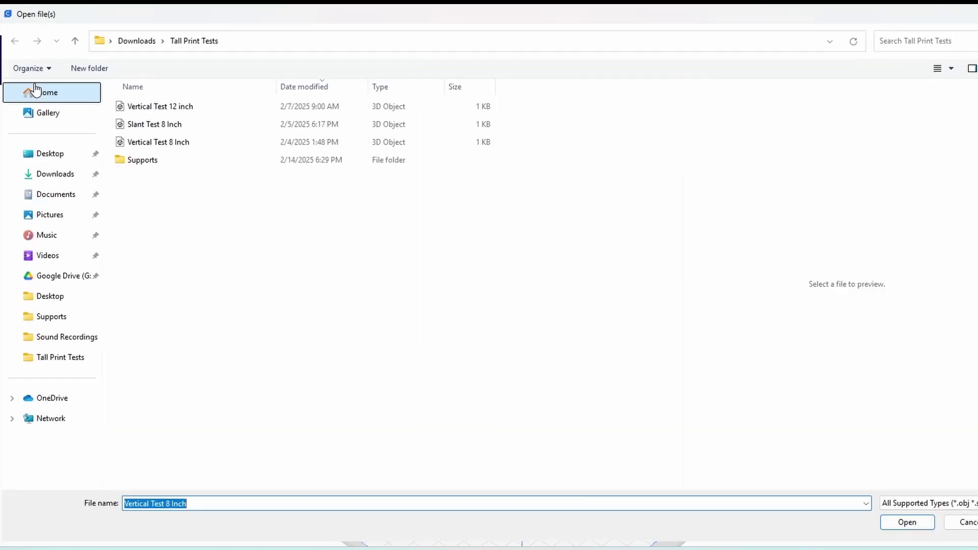
left_click(906, 524)
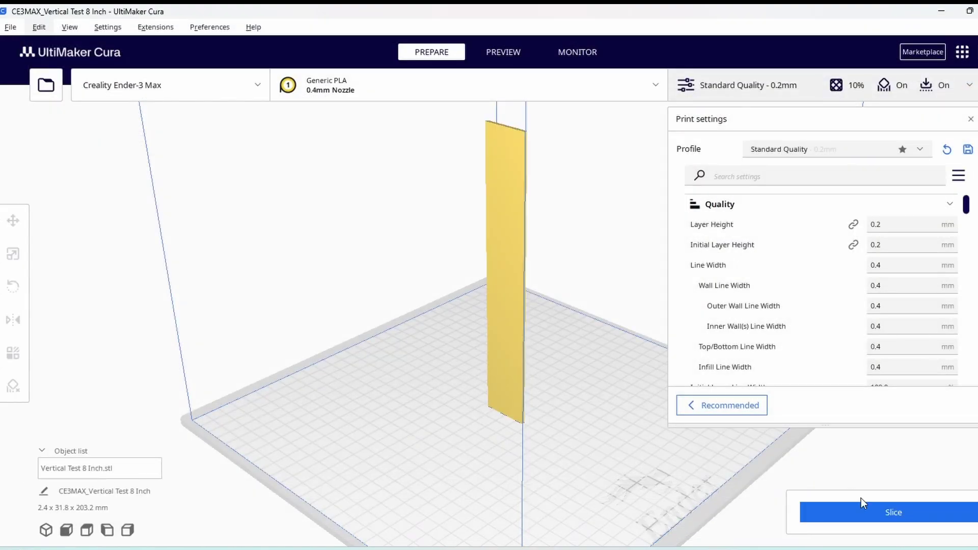
left_click(866, 507)
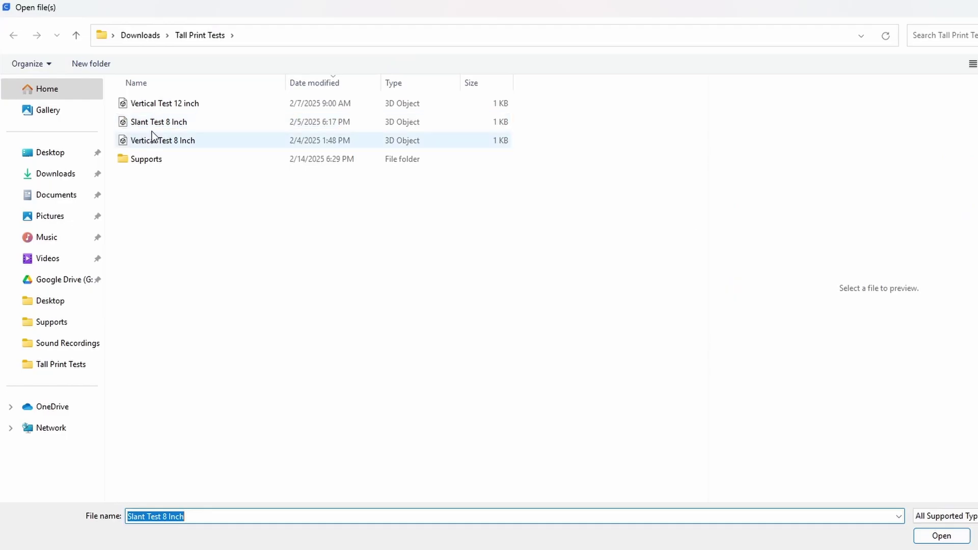
left_click(951, 539)
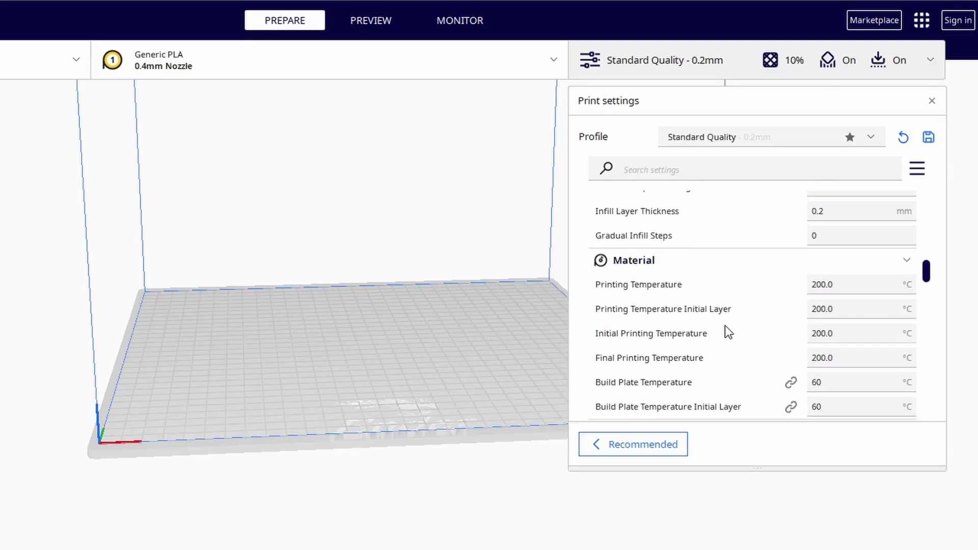
scroll(725, 326, "down", 15)
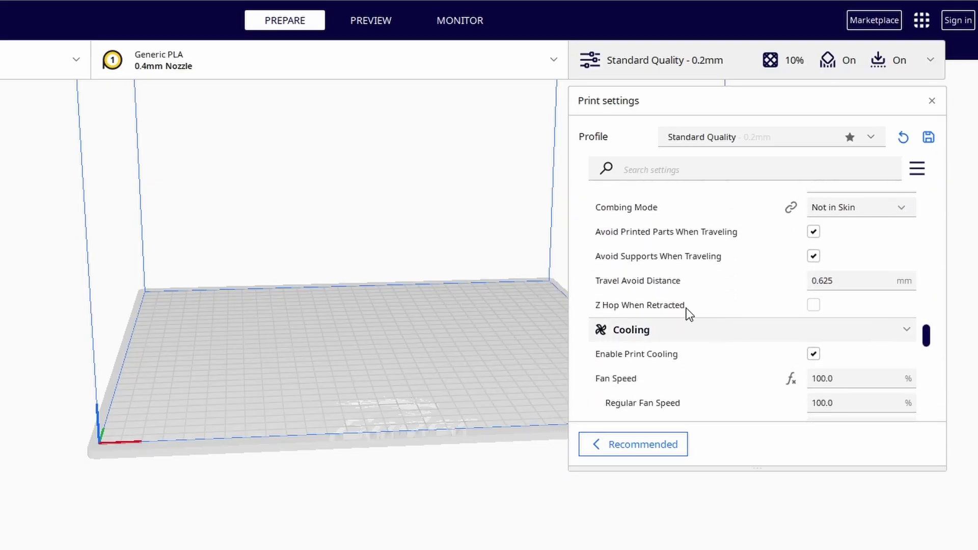
Turn on Z Hop When Retracted in the Travel settings, using a 0.2 mm hop height.
mouse_move(638, 308)
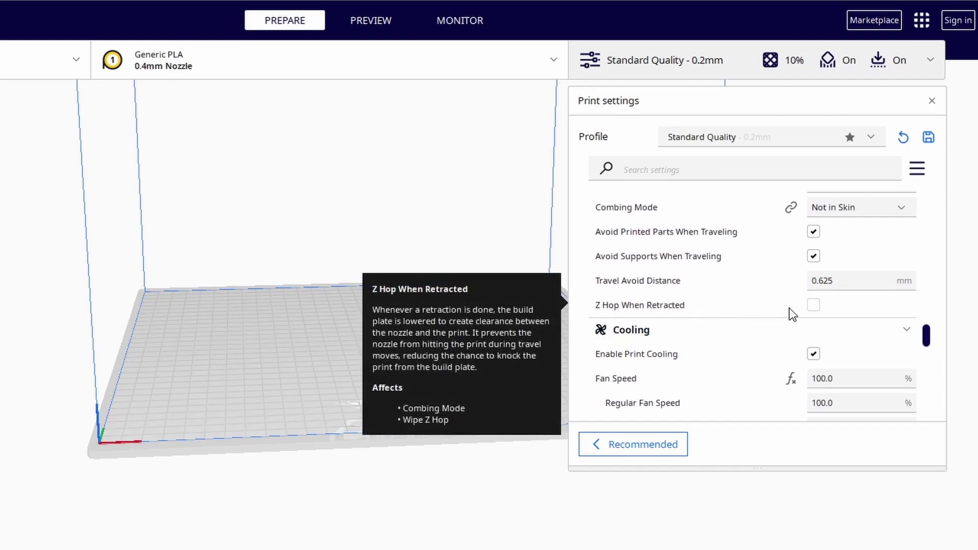
left_click(813, 304)
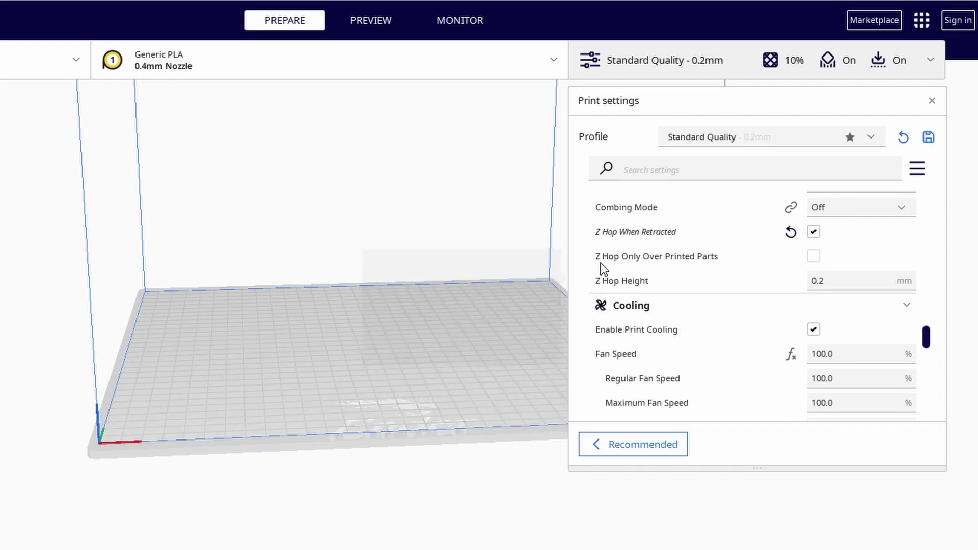
mouse_move(613, 263)
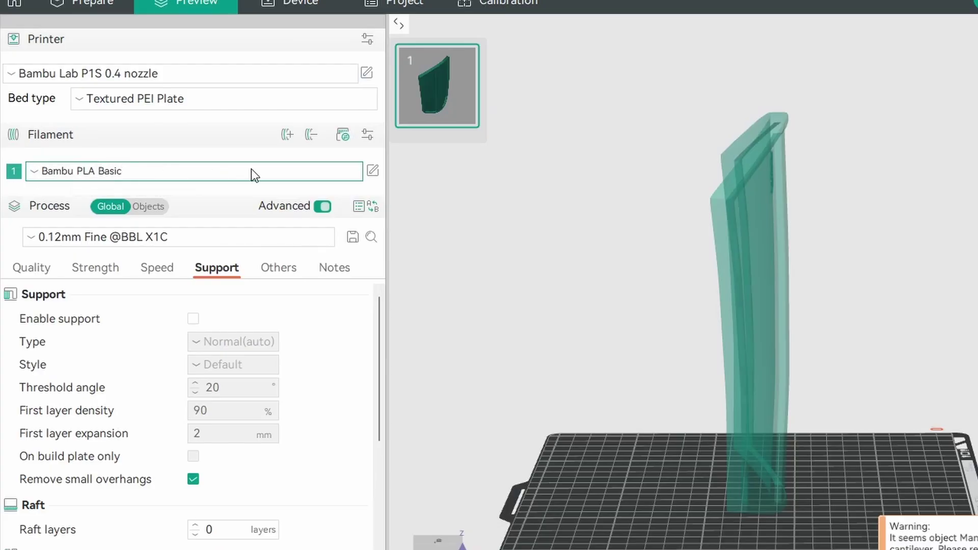
Show the filament's retraction settings on its Setting Overrides tab.
left_click(373, 171)
left_click(524, 134)
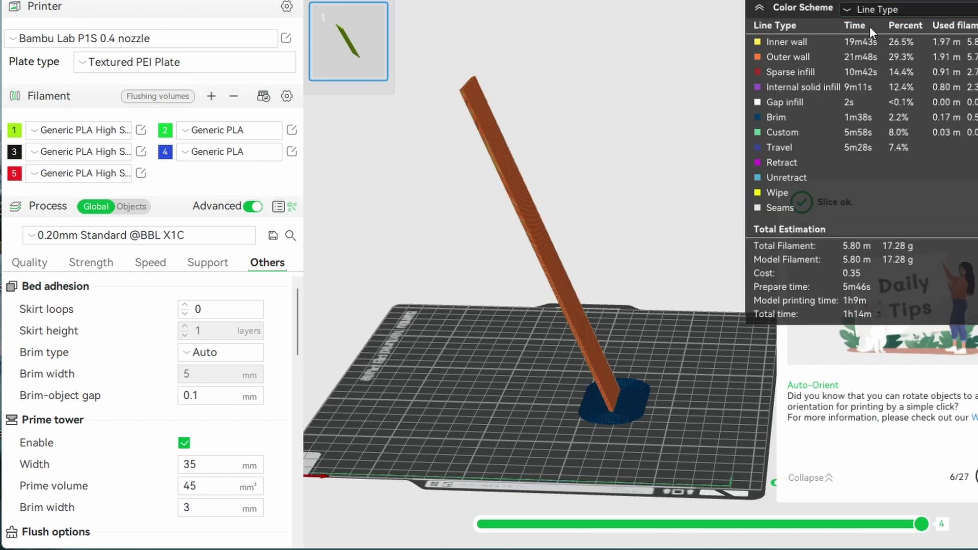
Start sending the sliced slanted strip to the printer with Ctrl+P.
key("ctrl+p")
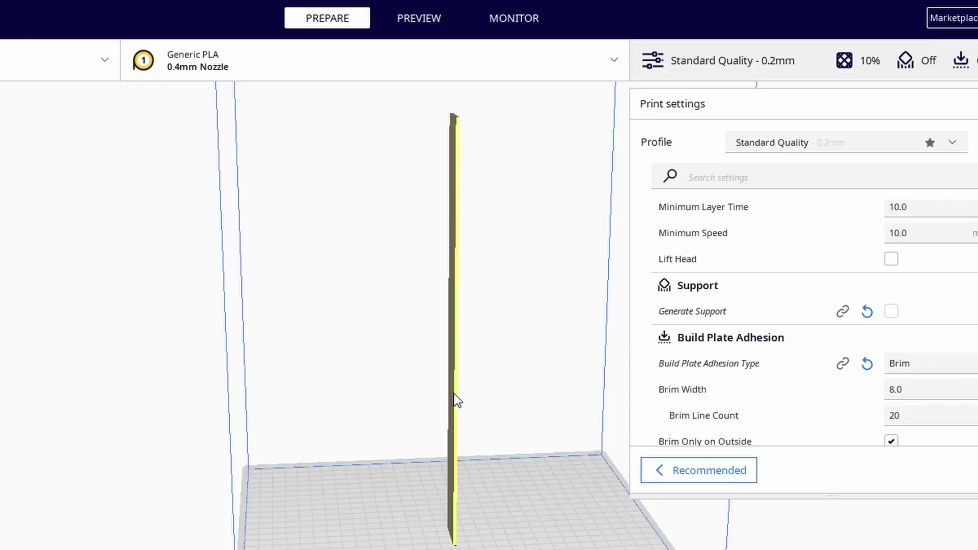
Enable Generate Support, preview the slice, and slide the cone beside the tall wall.
left_click(892, 309)
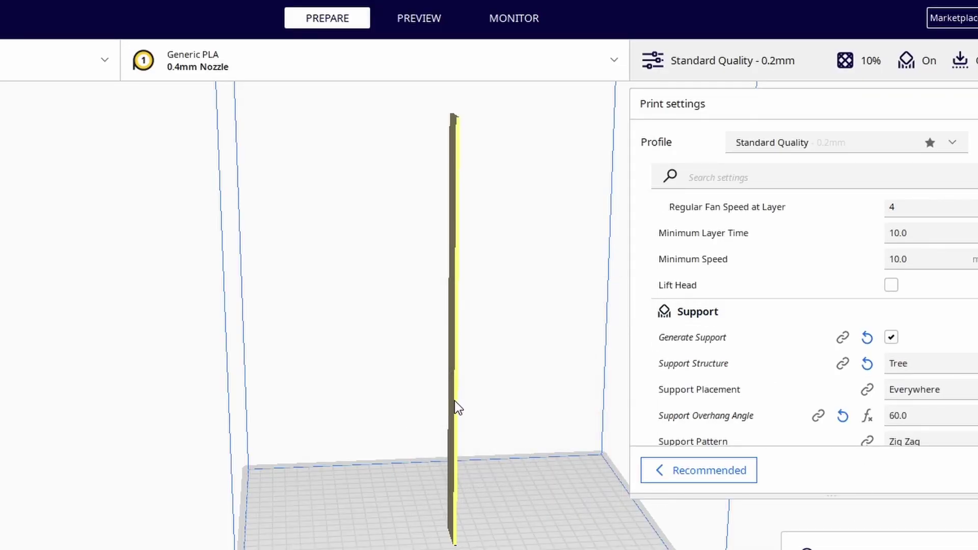
left_click(402, 17)
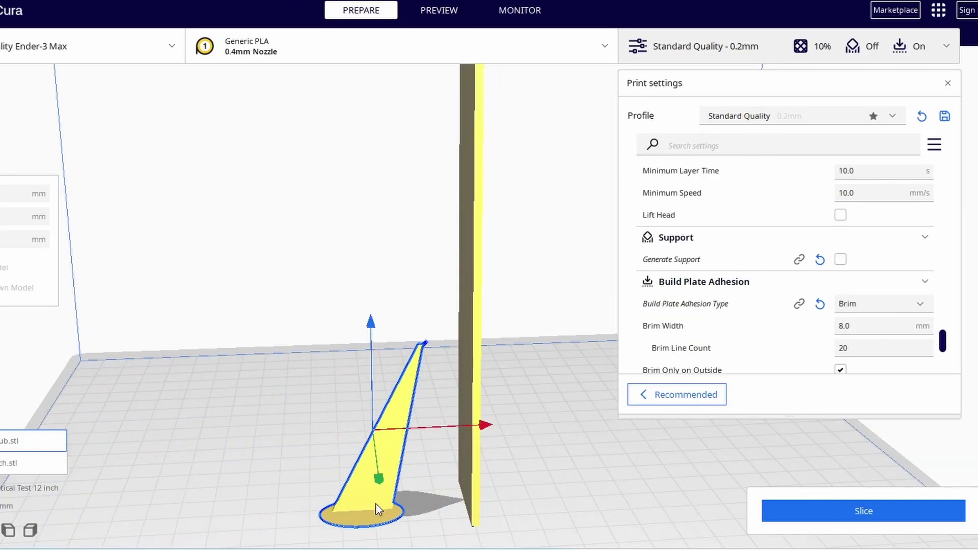
left_click_drag(377, 509, 398, 493)
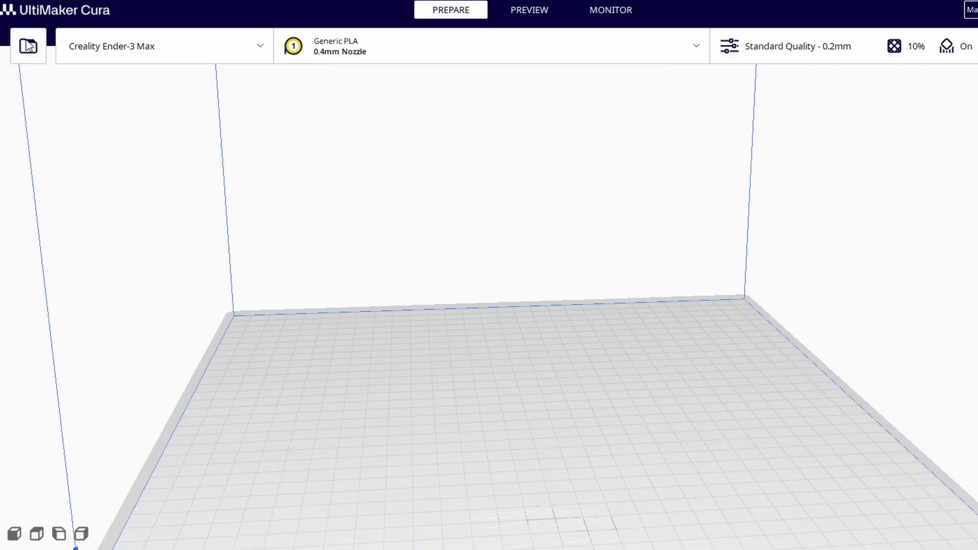
Load the 5 inch support cone and step the preview layers down toward its base.
left_click(29, 46)
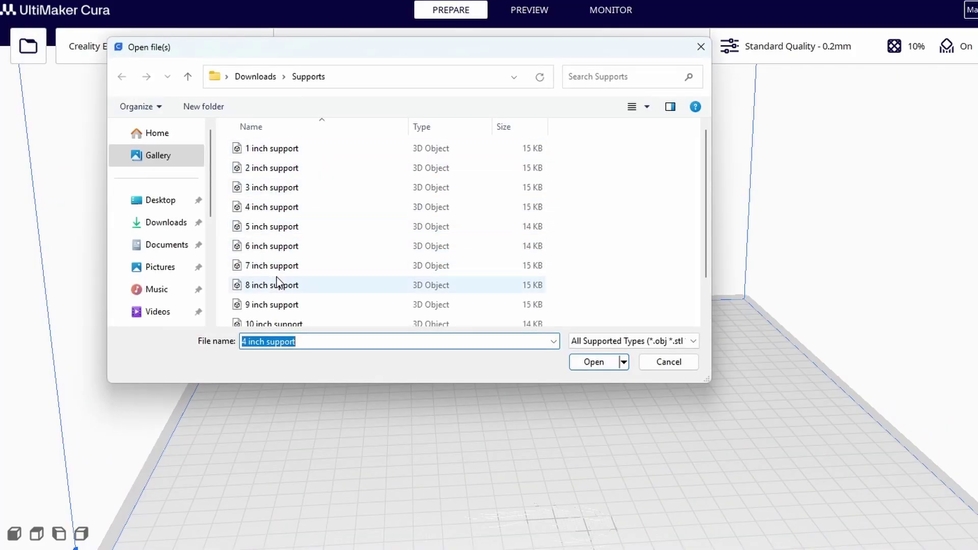
scroll(279, 280, "down", 1)
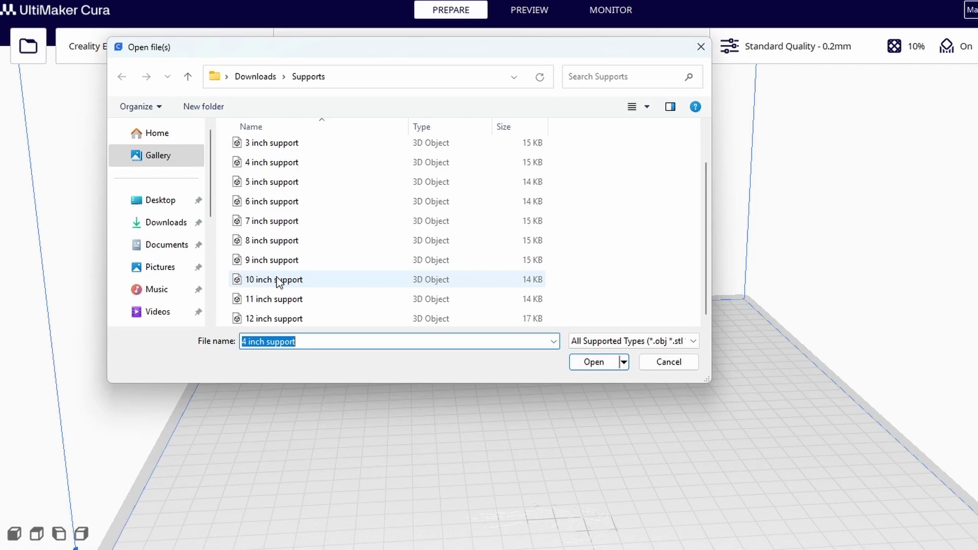
left_click(284, 183)
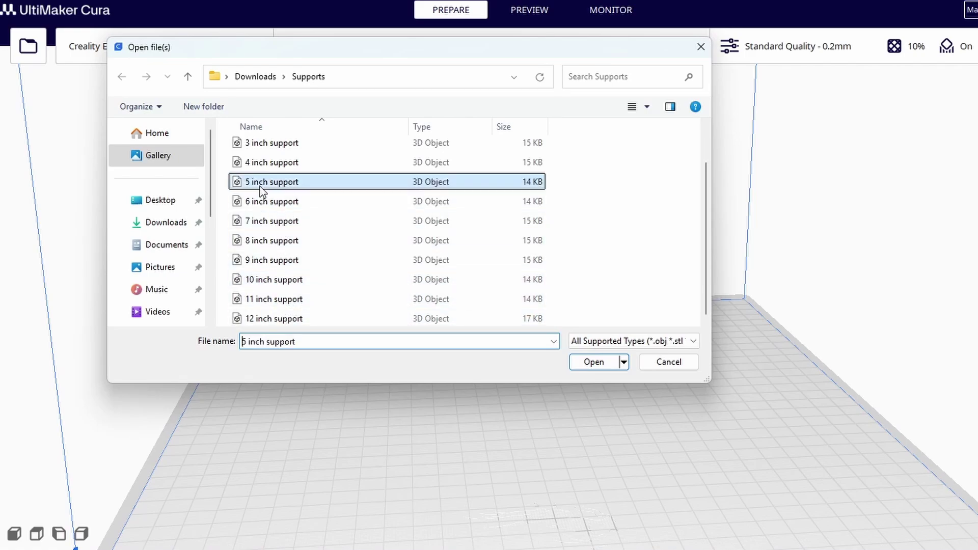
left_click(593, 362)
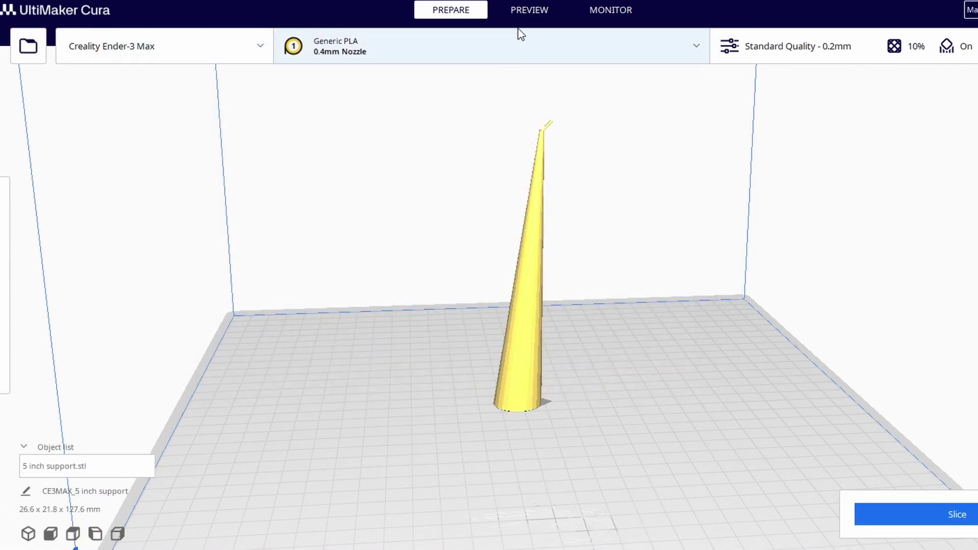
left_click(529, 11)
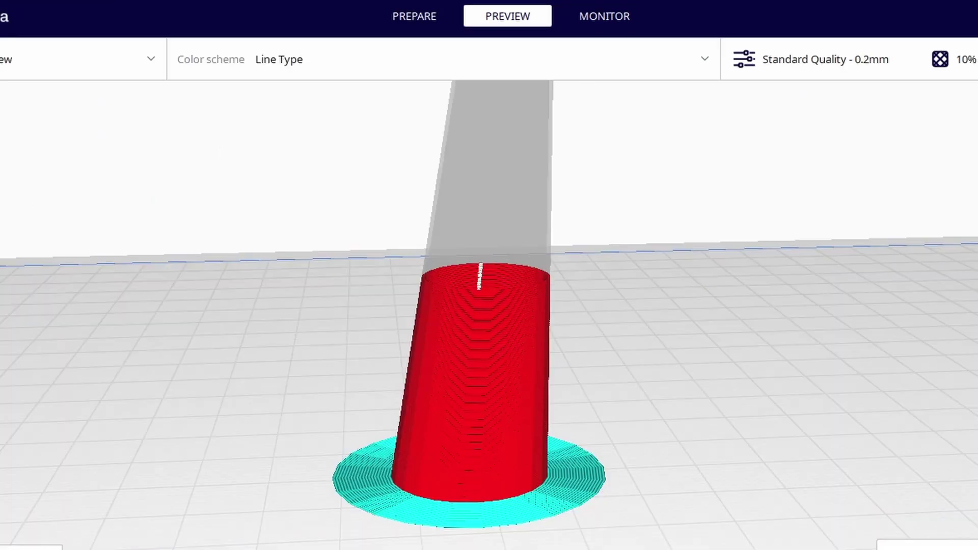
key("Down")
key("Down")
key("Down")
key("Down")
key("Down")
key("Down")
key("Down")
key("Down")
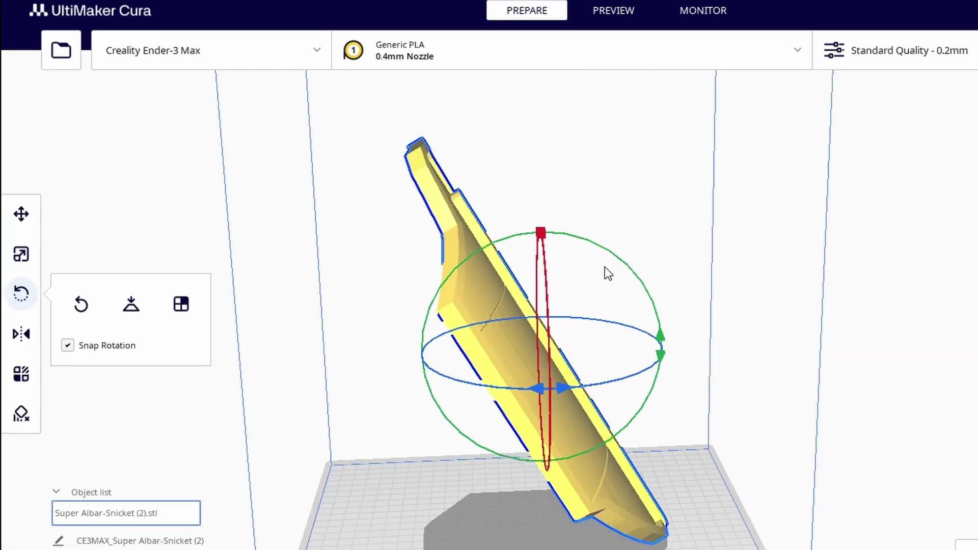
Deselect the thigh-armor part on the build plate.
left_click(334, 391)
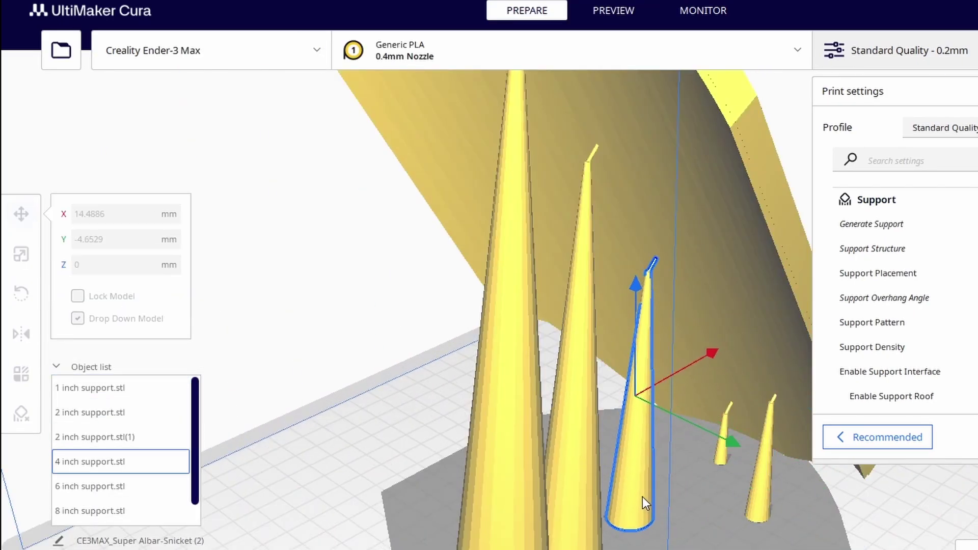
Move the 6 inch cone under the armor part, duplicate it, and place the copy beneath the edge.
left_click_drag(586, 489, 655, 530)
key("ctrl+m")
left_click(769, 316)
mouse_move(560, 459)
left_mouse_down()
mouse_move(421, 417)
mouse_move(546, 453)
left_mouse_up()
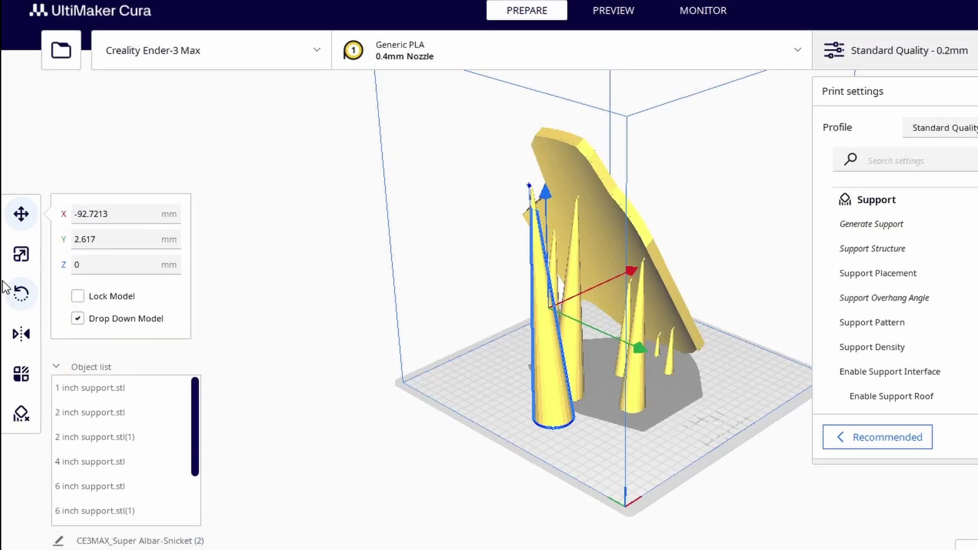
key("r")
key("t")
left_click_drag(548, 390, 603, 441)
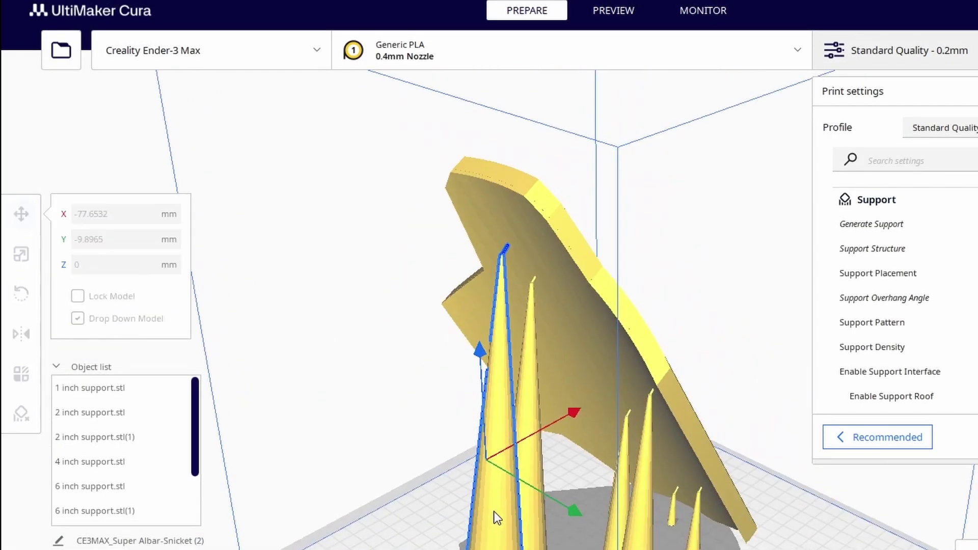